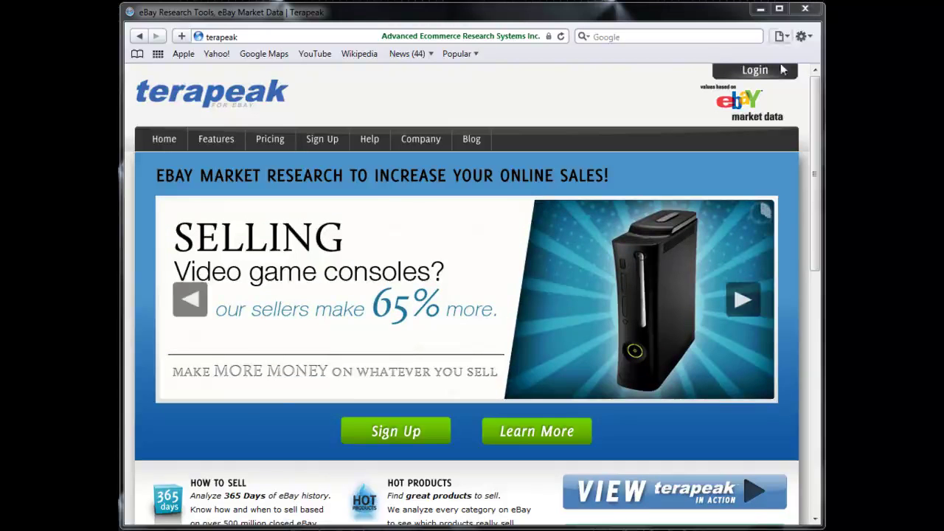
Step: Log in and set the research site to eBayMotors.com with a 30 Days period
left_click(783, 69)
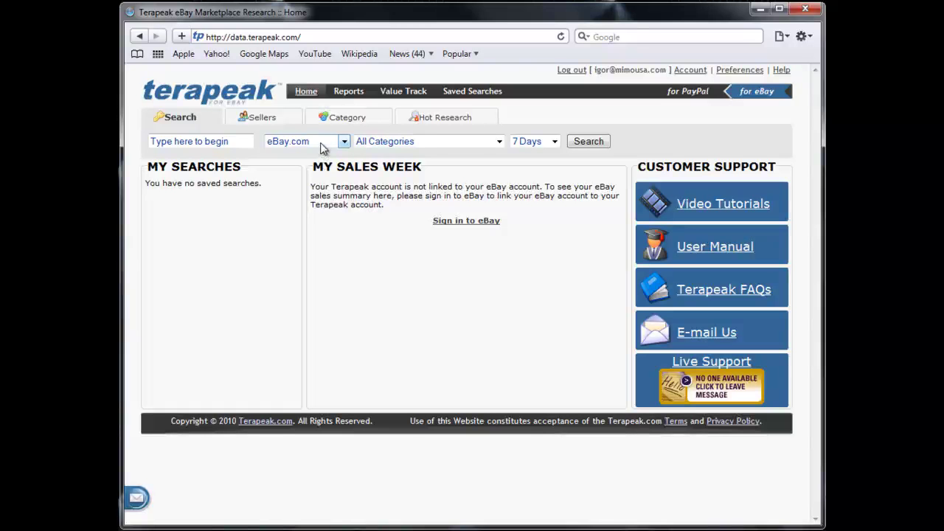
left_click(321, 143)
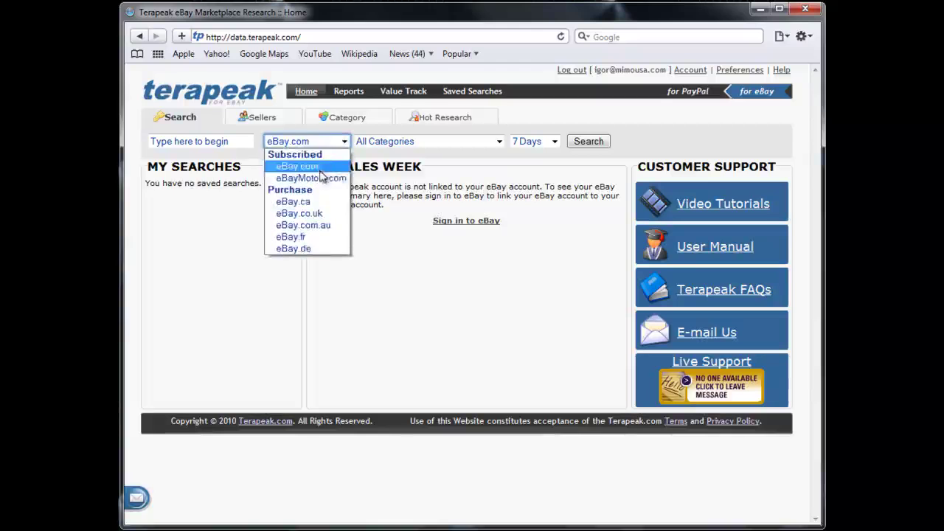
left_click(328, 177)
left_click(534, 141)
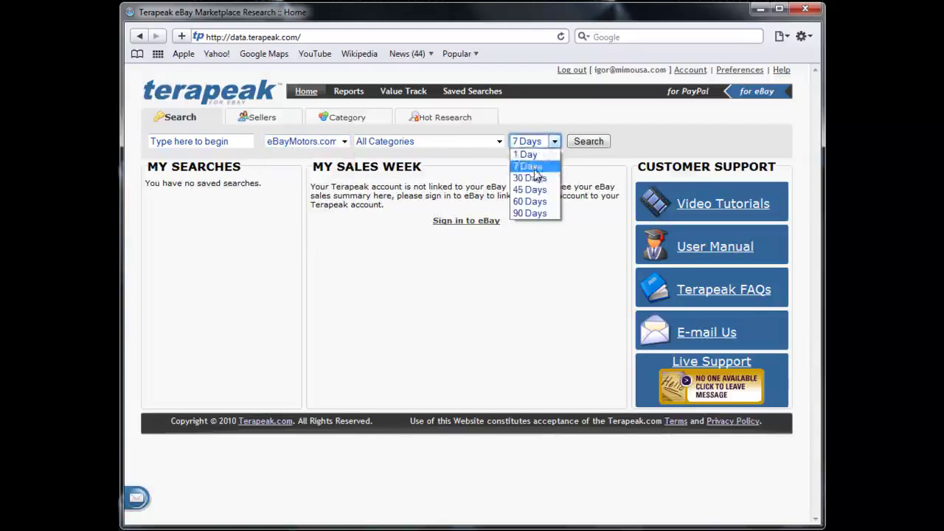
left_click(534, 189)
Step: Search for 'maxima' limited to the Car & Truck Parts category
left_click(226, 143)
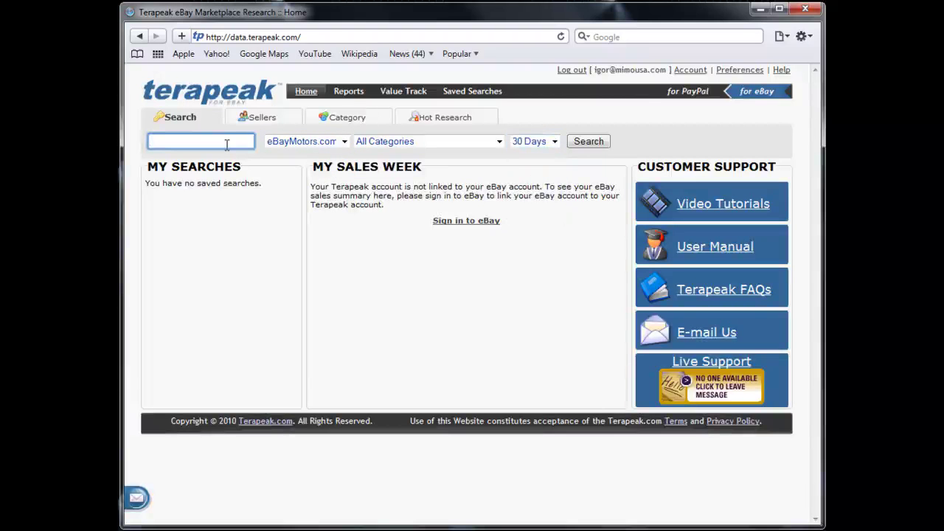
type("maxima")
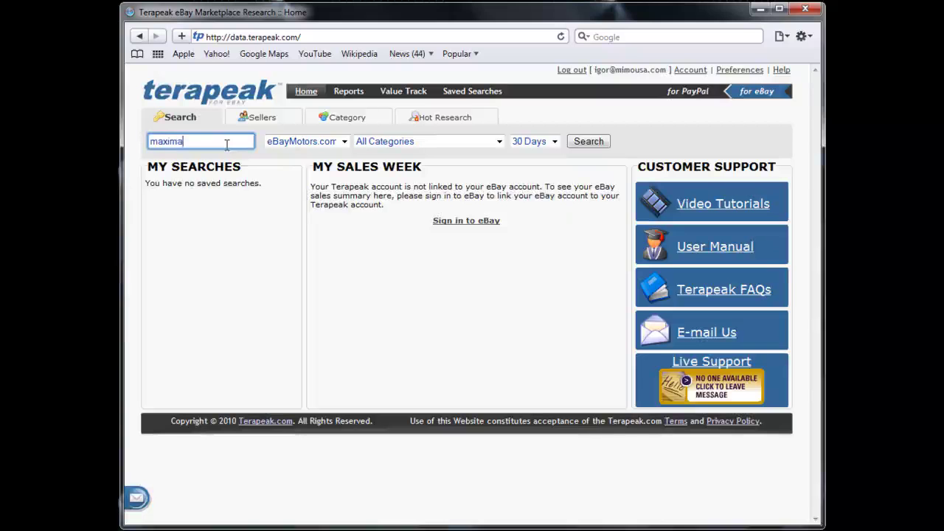
left_click(375, 144)
left_click(430, 263)
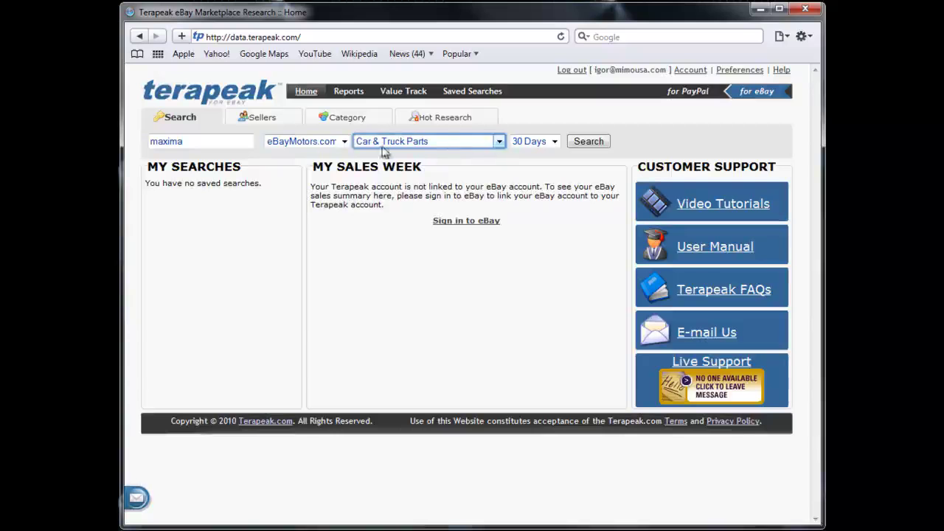
left_click(173, 140)
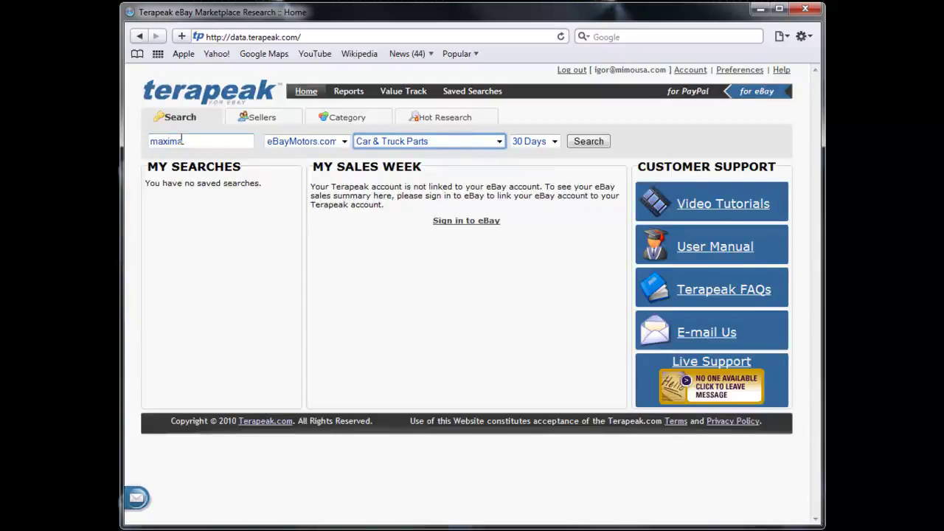
left_click(587, 141)
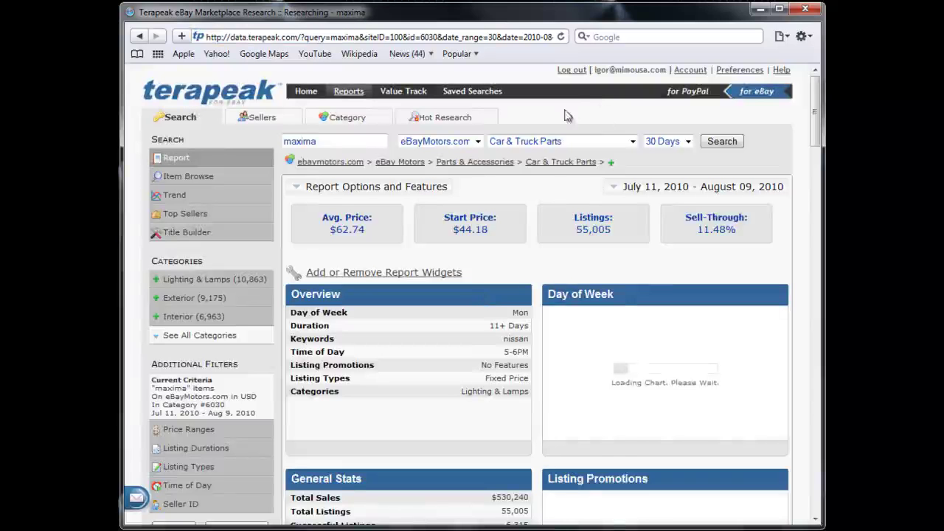
Step: Scroll through the maxima report: $530,240 total sales, Monday busiest, 5-6PM best time
scroll(455, 210, "down", 2)
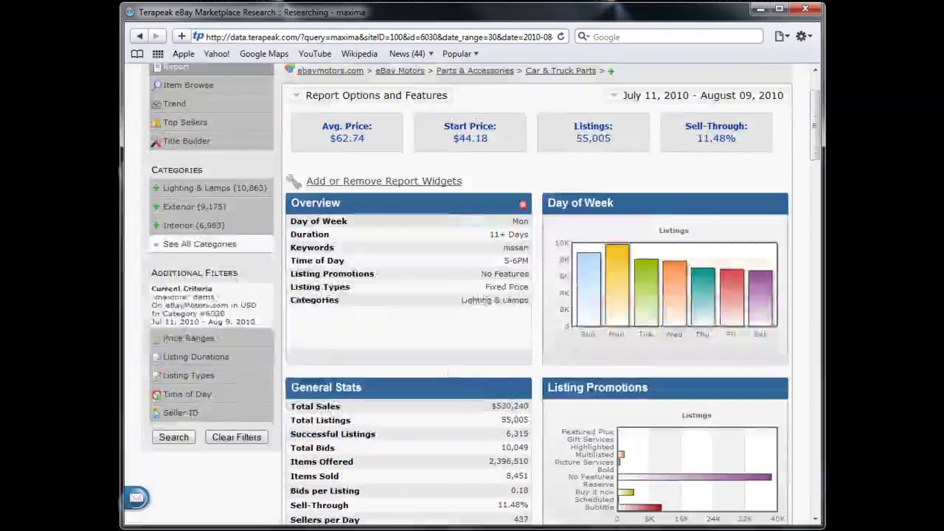
scroll(447, 418, "down", 1)
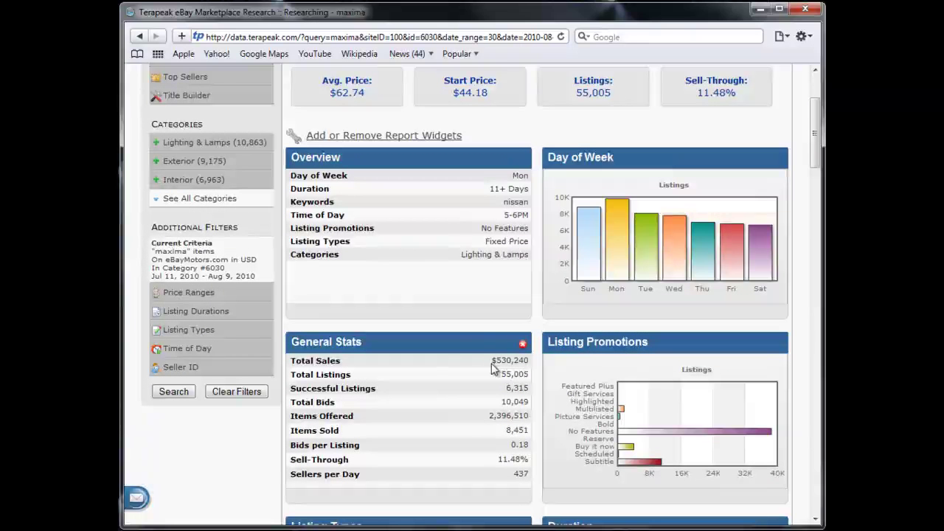
scroll(480, 337, "down", 15)
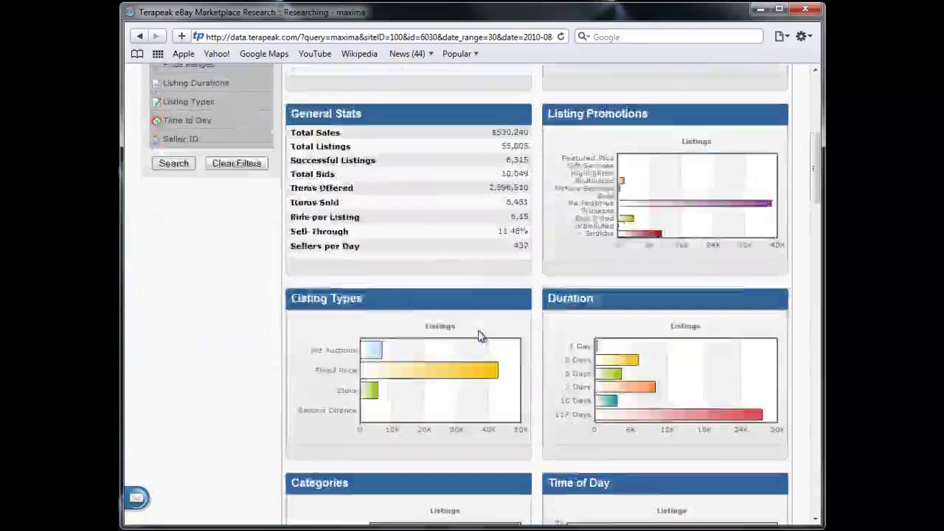
scroll(480, 337, "down", 15)
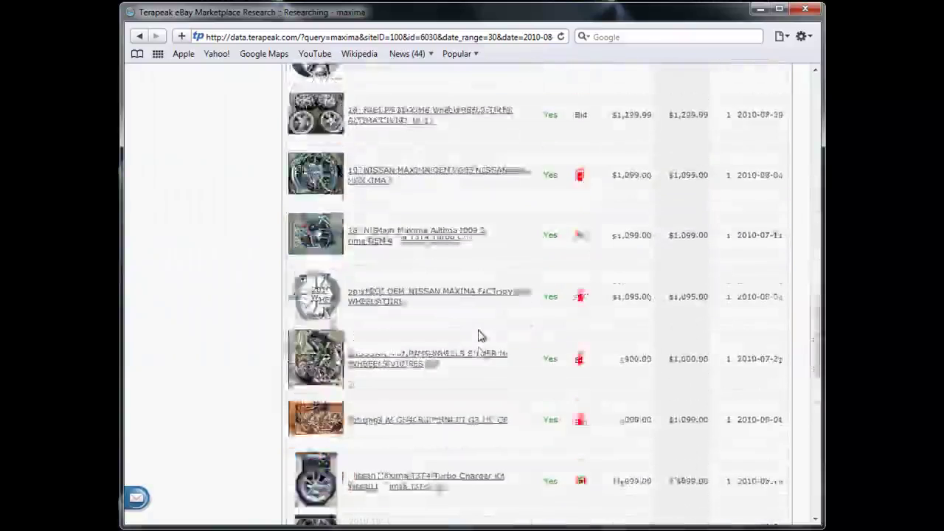
scroll(596, 465, "down", 3)
scroll(596, 465, "up", 20)
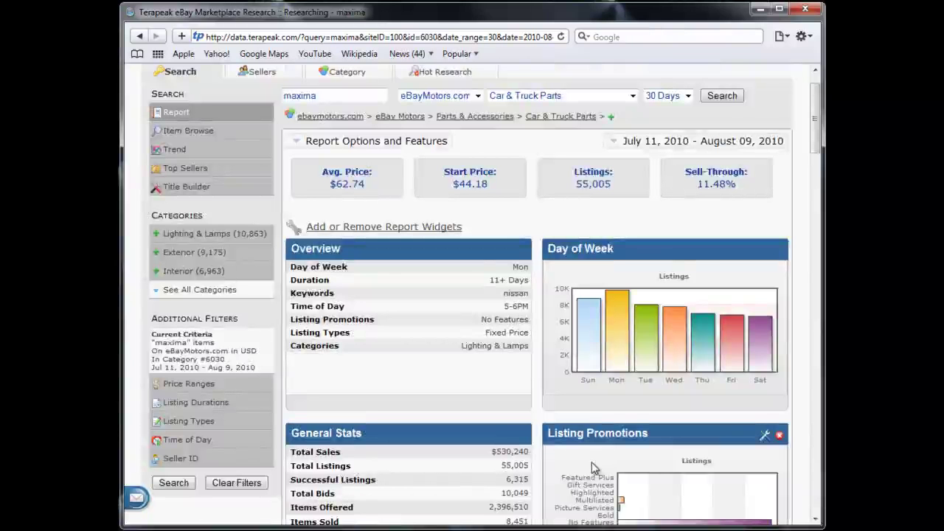
scroll(594, 465, "down", 5)
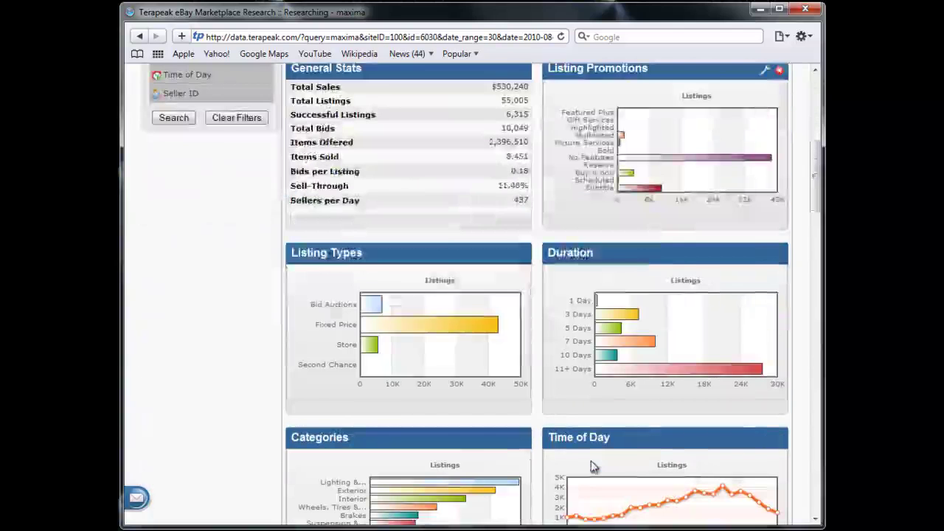
scroll(527, 443, "down", 3)
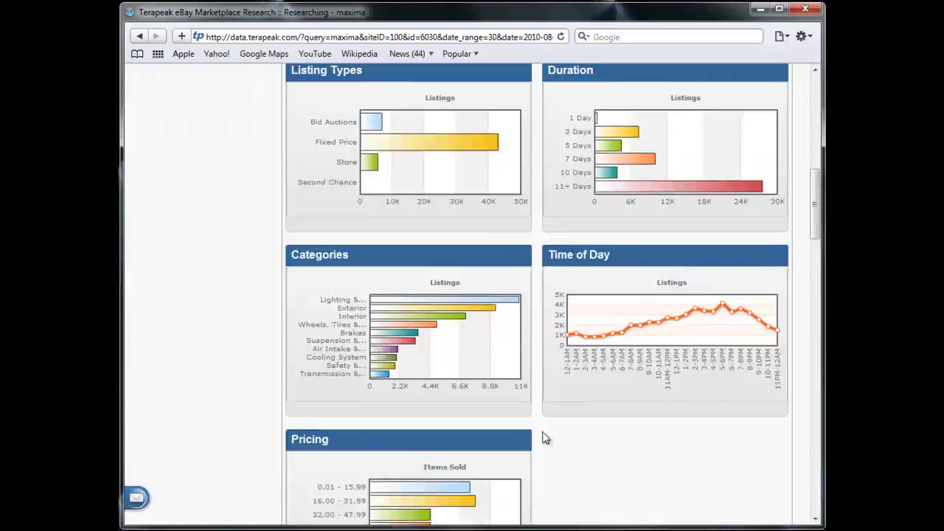
scroll(543, 439, "down", 3)
scroll(540, 439, "up", 10)
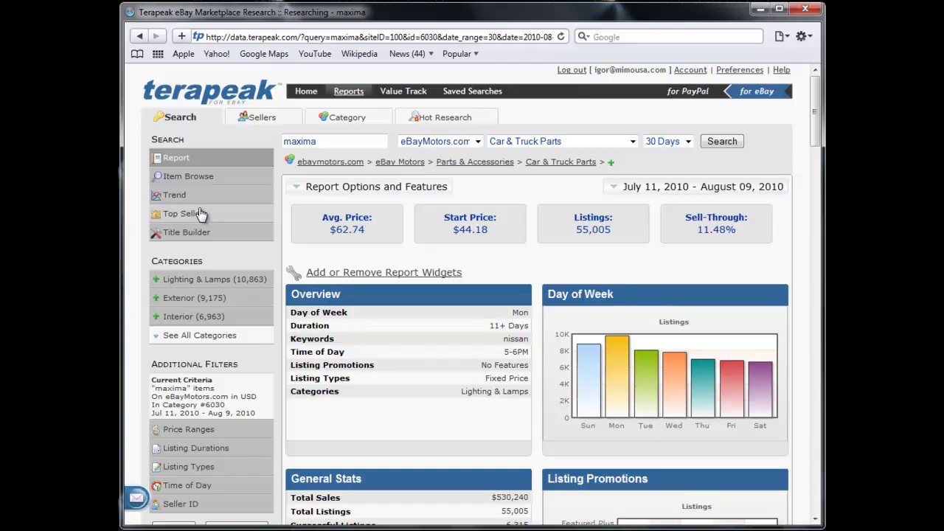
Step: Switch to the Top Sellers ranking for maxima, led by $12,208 in total sales
left_click(199, 213)
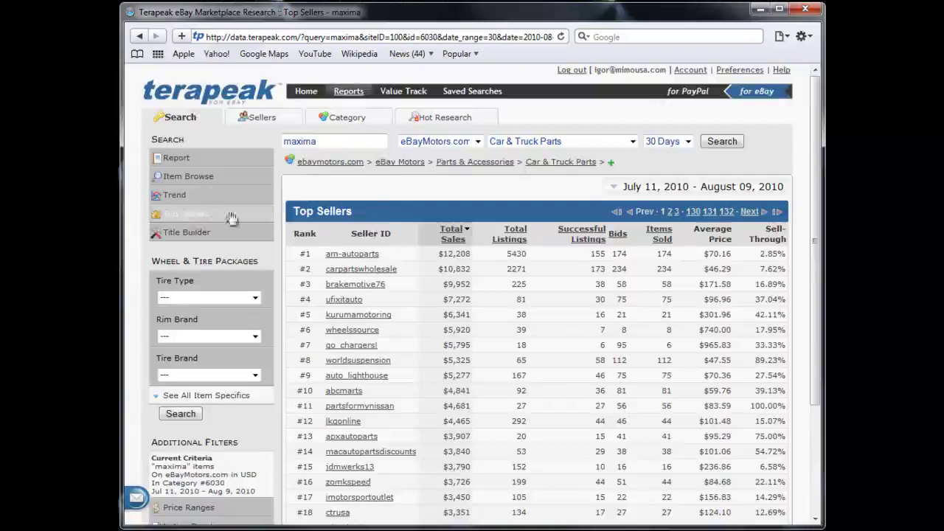
scroll(537, 228, "down", 3)
scroll(500, 298, "up", 3)
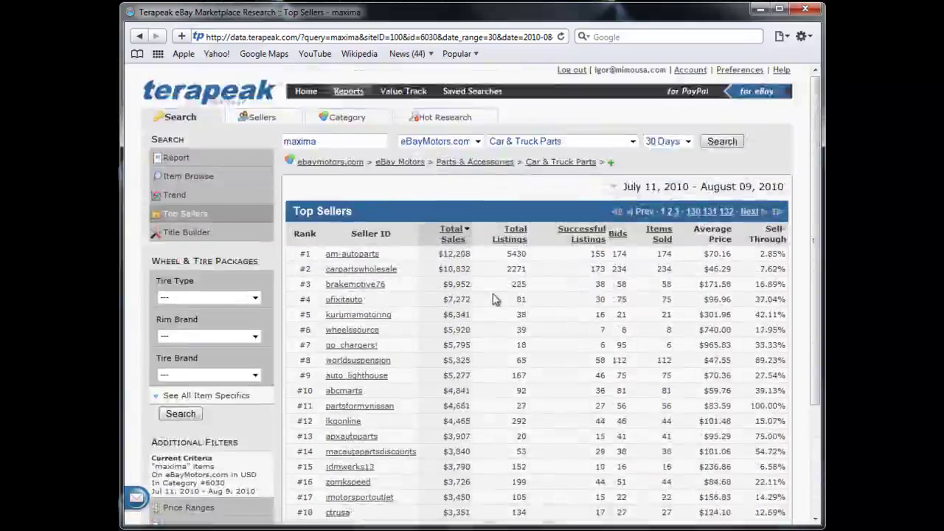
scroll(496, 299, "down", 1)
scroll(496, 299, "down", 1)
scroll(496, 299, "up", 2)
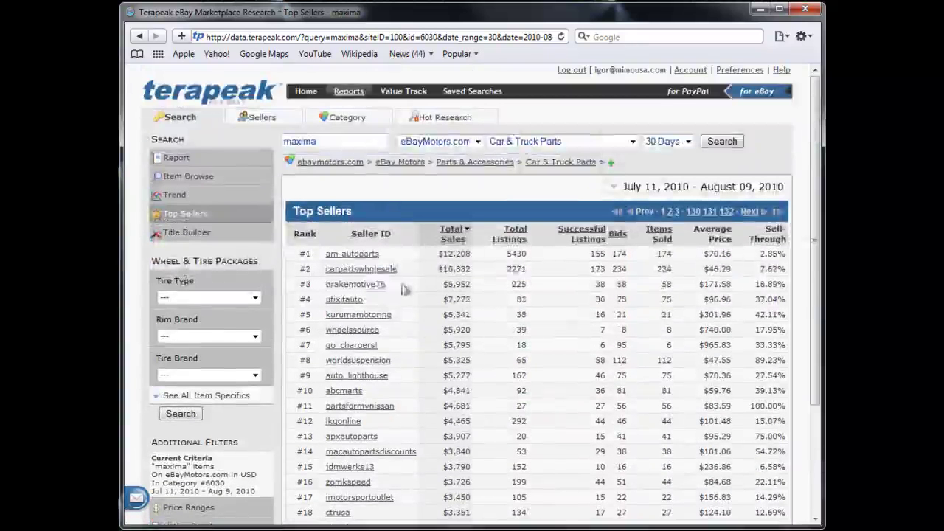
Step: View the second-ranked seller's research options popup, then close it
left_click(361, 270)
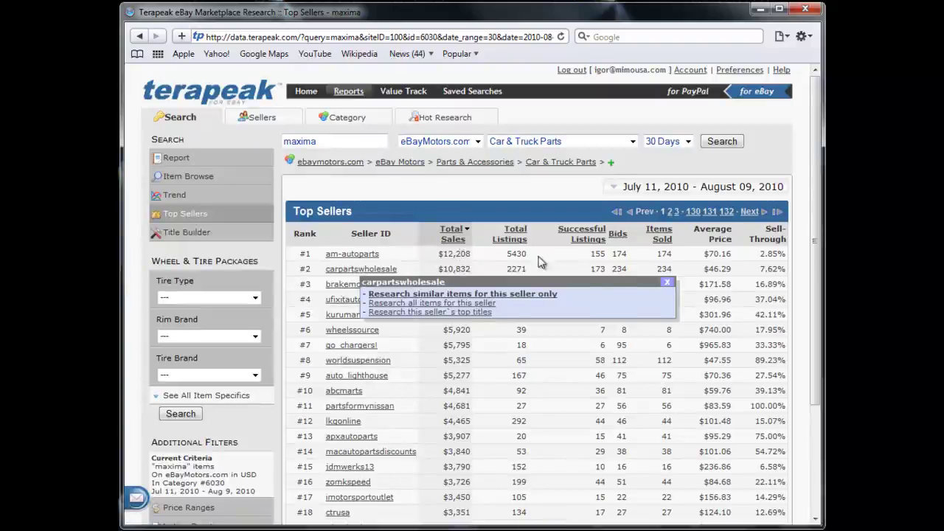
left_click(708, 261)
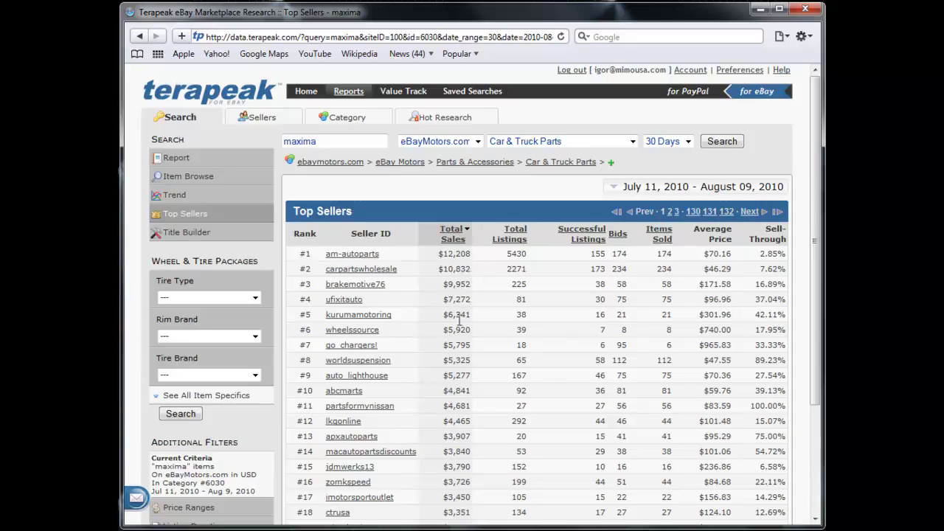
scroll(457, 362, "down", 4)
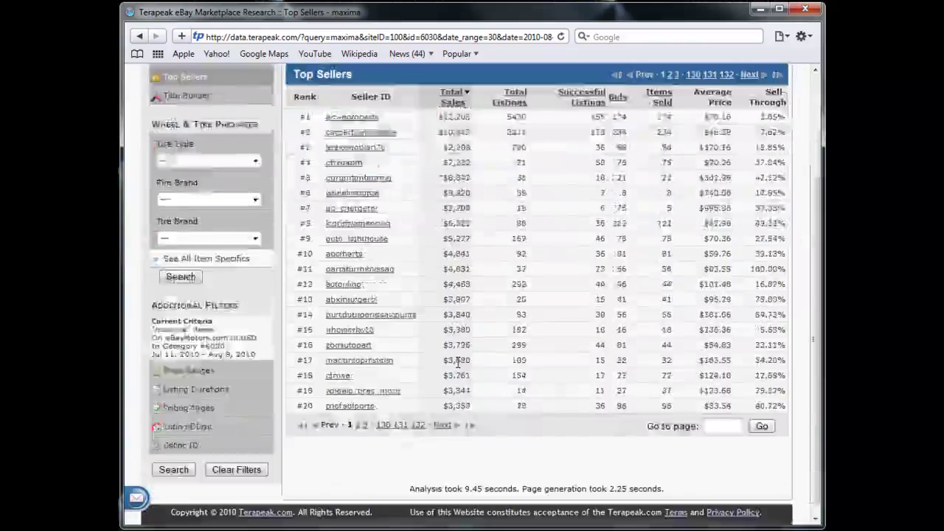
scroll(457, 362, "up", 4)
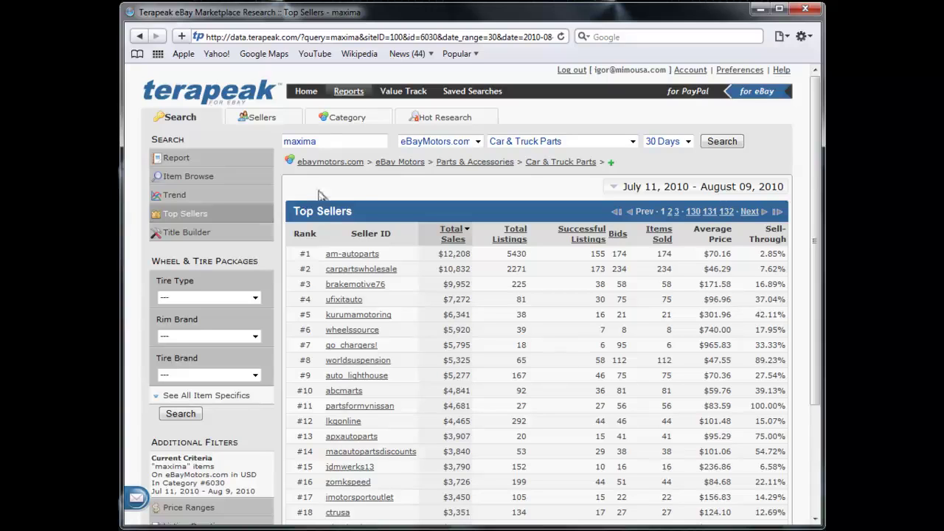
Step: Replace the keyword with 'K&N' and rerun, showing top sellers led by $81,124
double_click(328, 141)
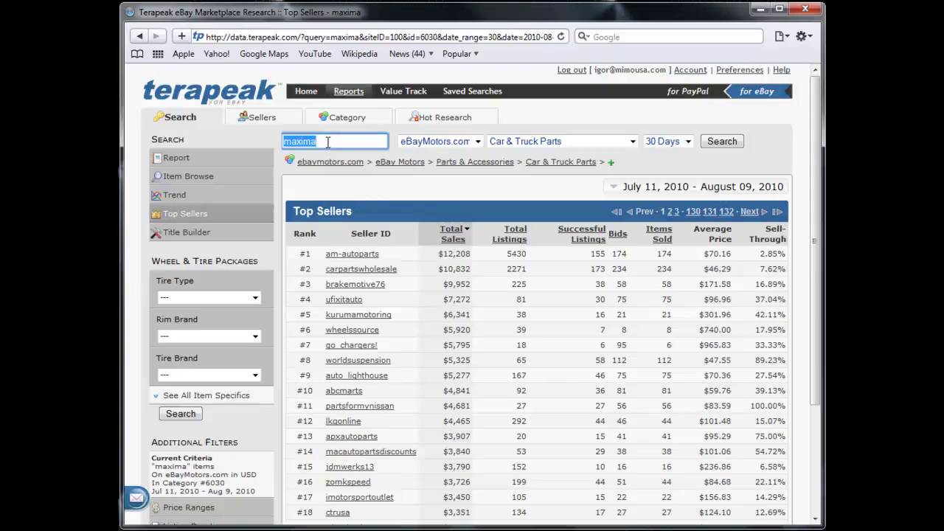
type("K&N")
key("Return")
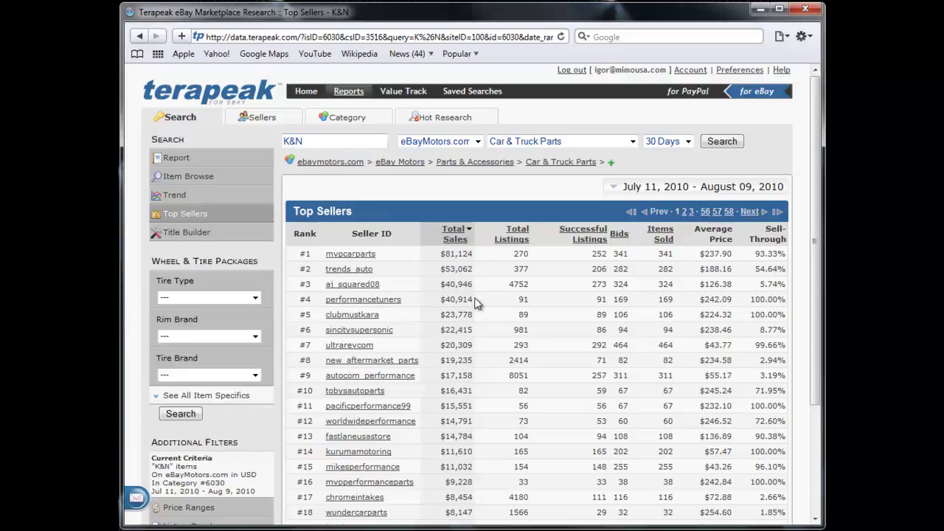
scroll(476, 304, "down", 3)
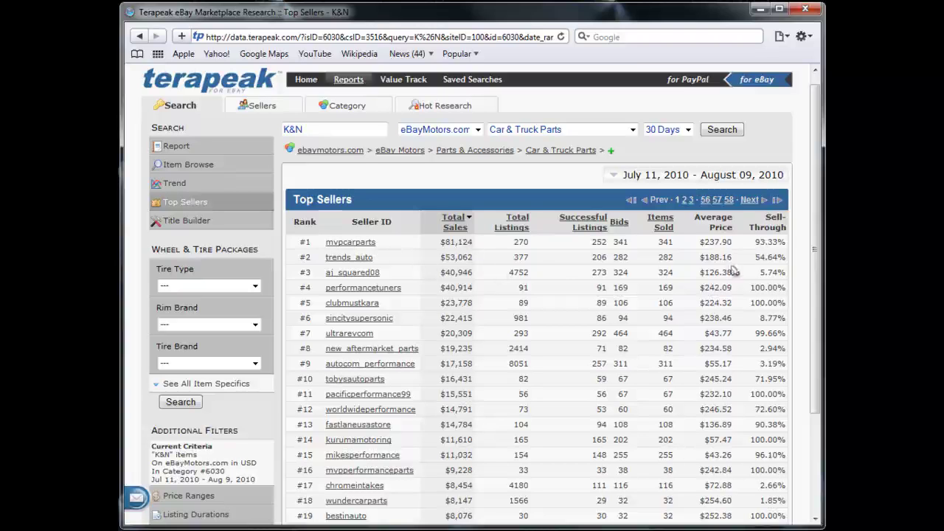
Step: Highlight the top ten K&N sellers' rows, then clear the highlight
left_click_drag(760, 242, 778, 379)
left_click(701, 391)
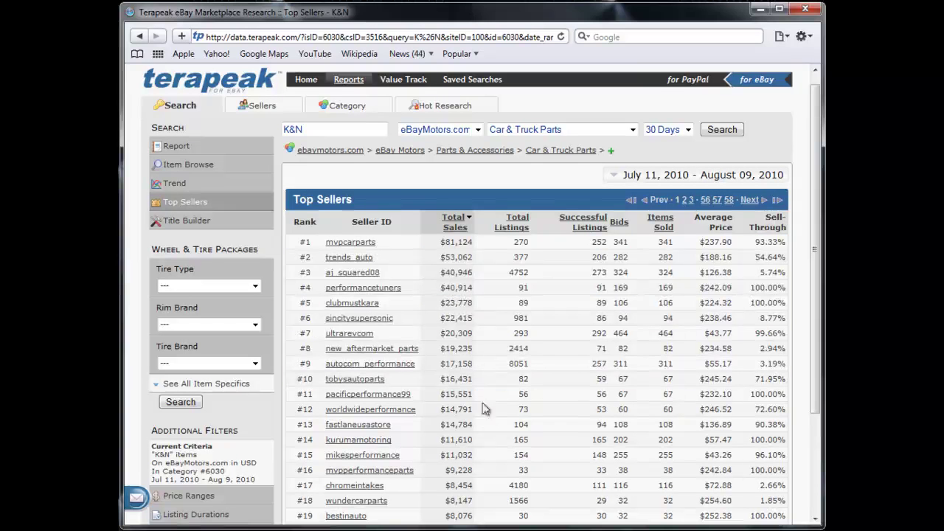
scroll(582, 465, "down", 1)
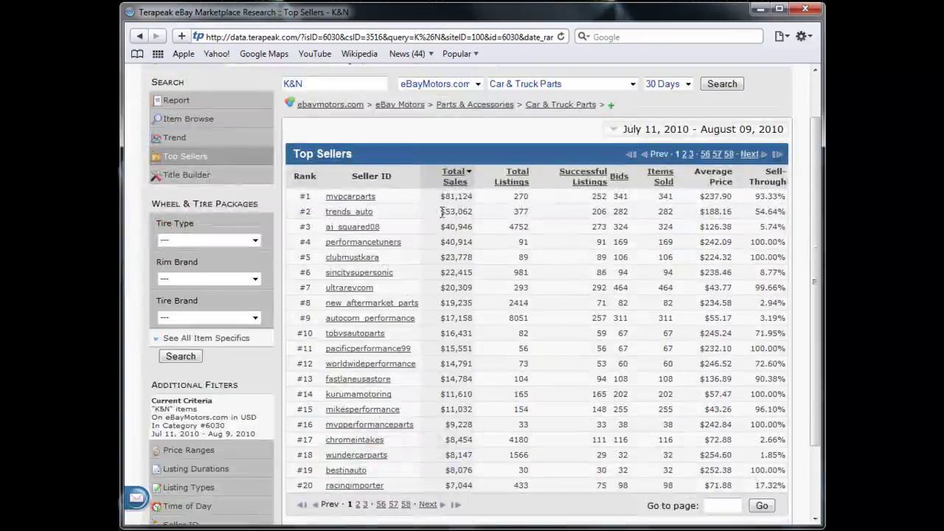
scroll(425, 398, "up", 1)
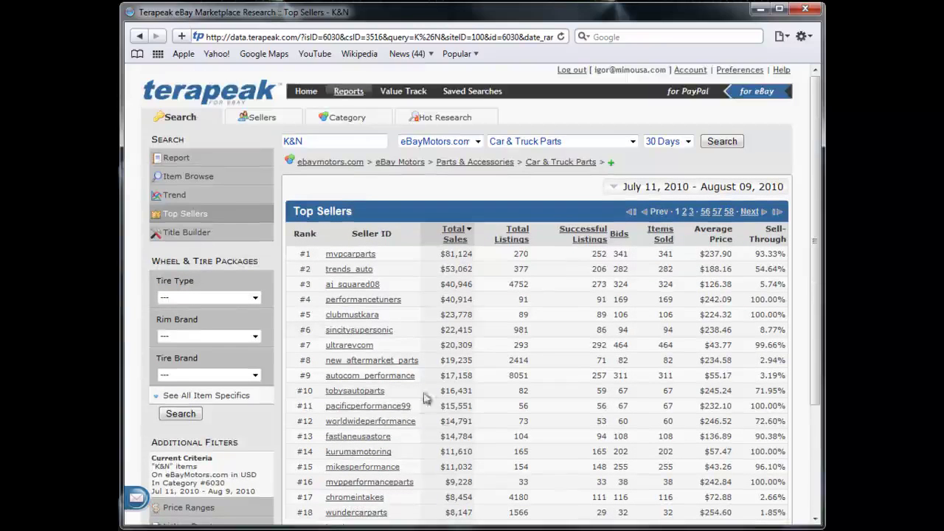
left_click(201, 158)
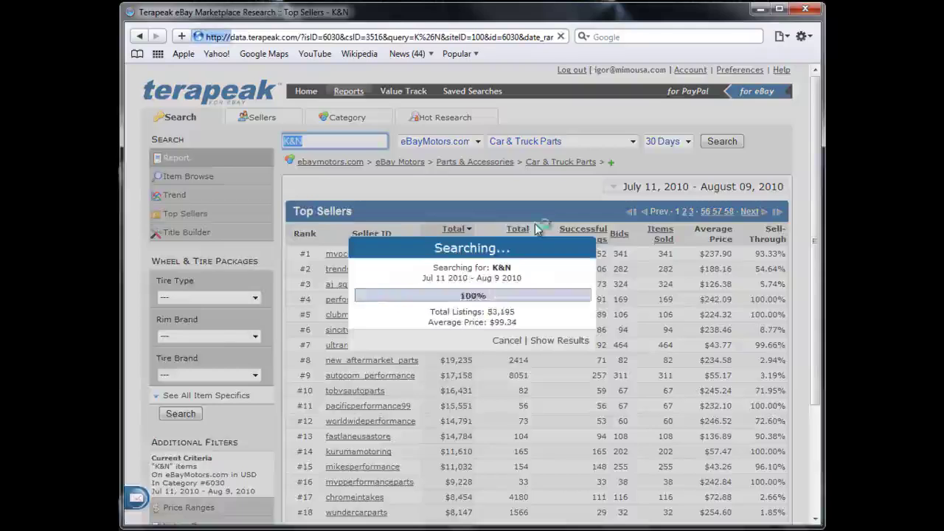
scroll(495, 432, "down", 3)
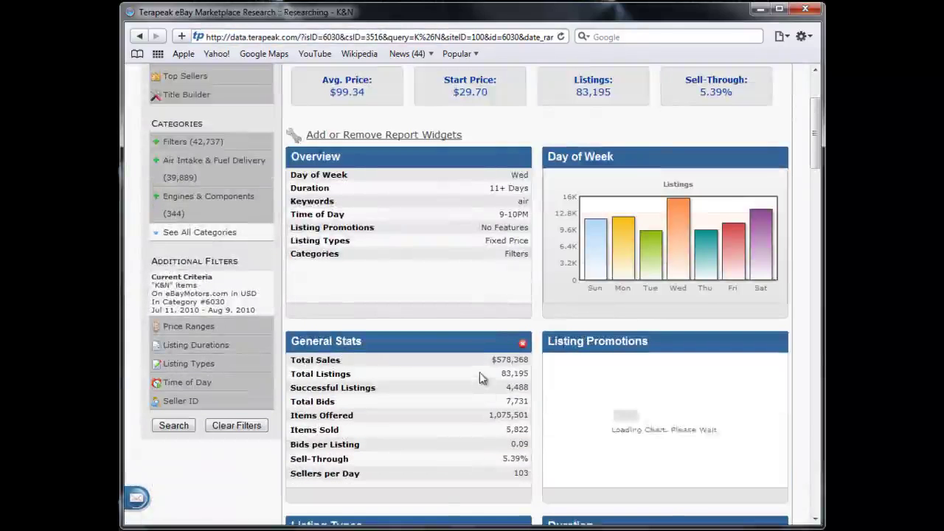
scroll(520, 373, "down", 2)
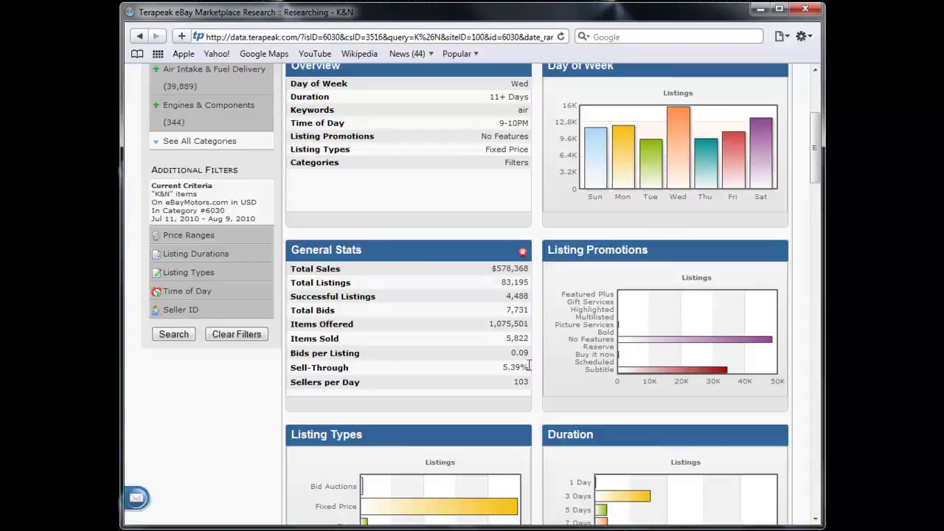
scroll(534, 295, "up", 5)
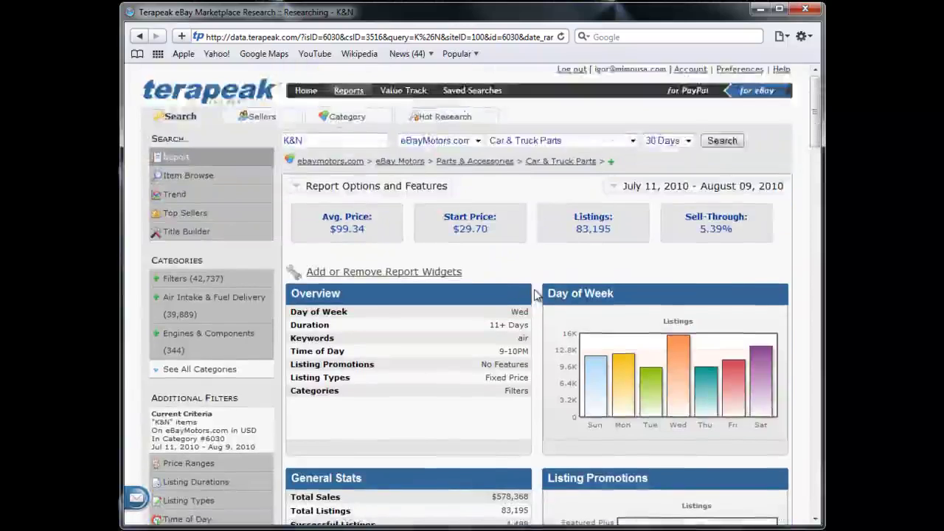
scroll(534, 295, "down", 2)
scroll(535, 295, "down", 1)
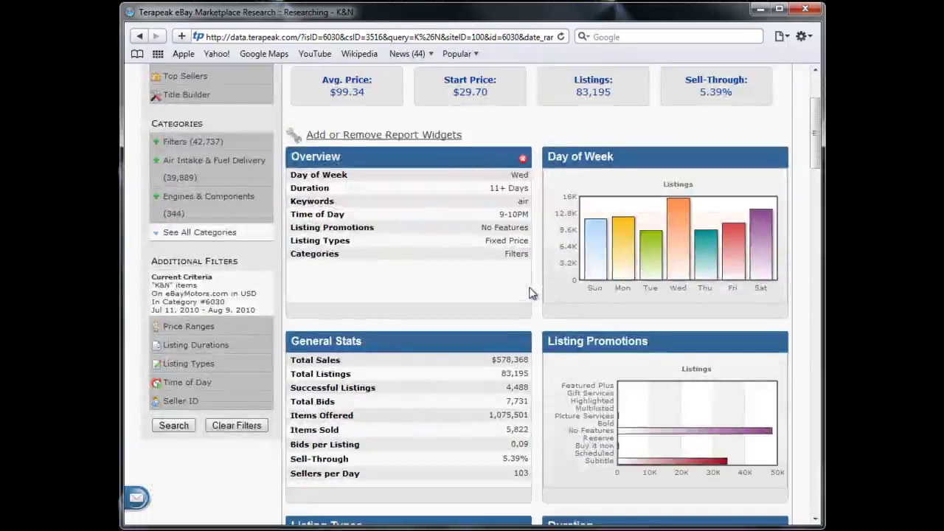
scroll(534, 294, "up", 1)
scroll(534, 294, "down", 1)
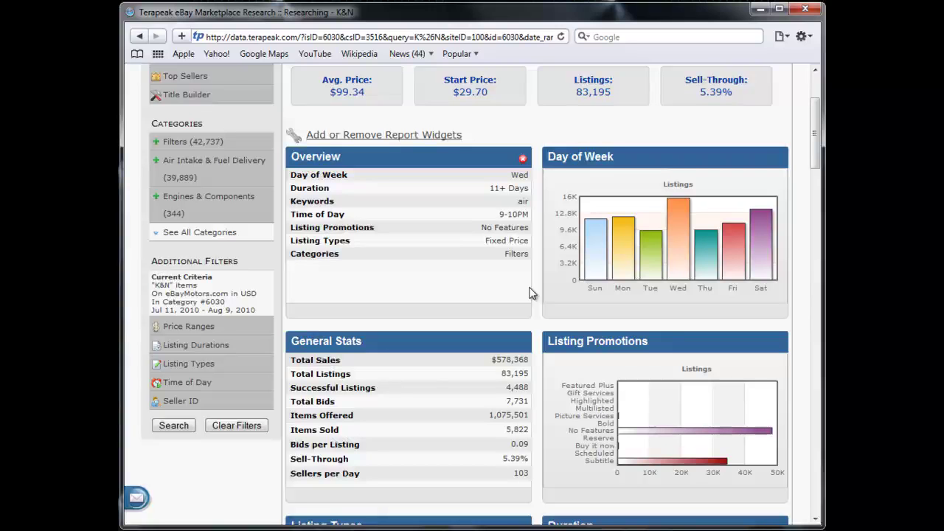
scroll(532, 294, "up", 2)
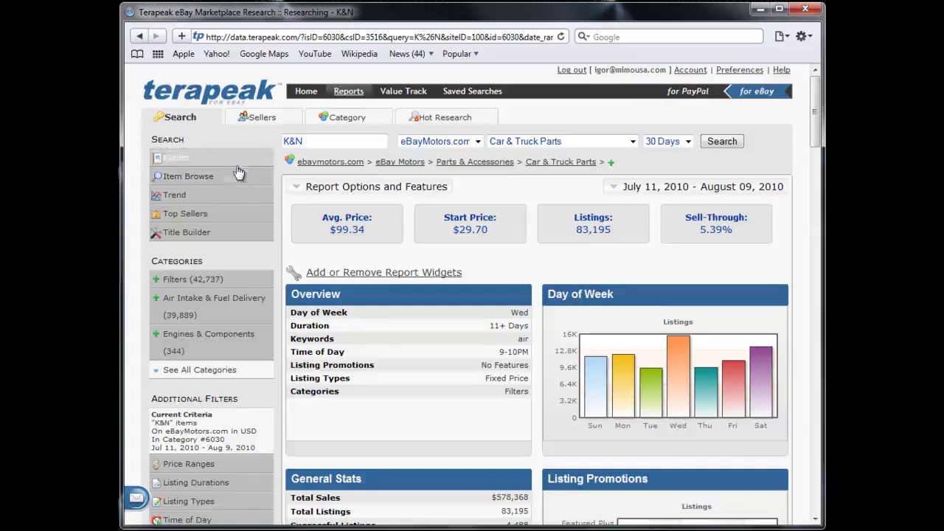
Step: Search 'weapon r' and review its report: $121.16 average price, 2,493 listings, 17.29% sell-through
left_click_drag(332, 142, 265, 135)
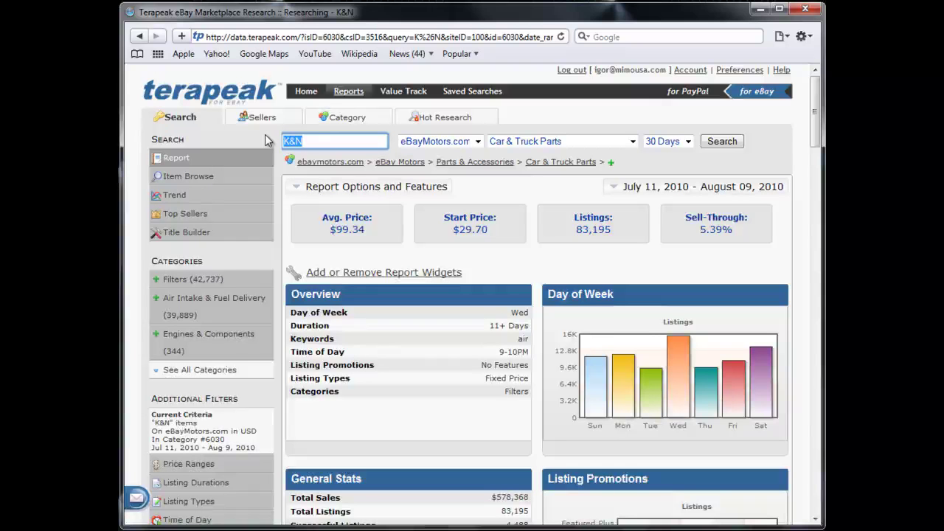
type("weapon r")
key("Return")
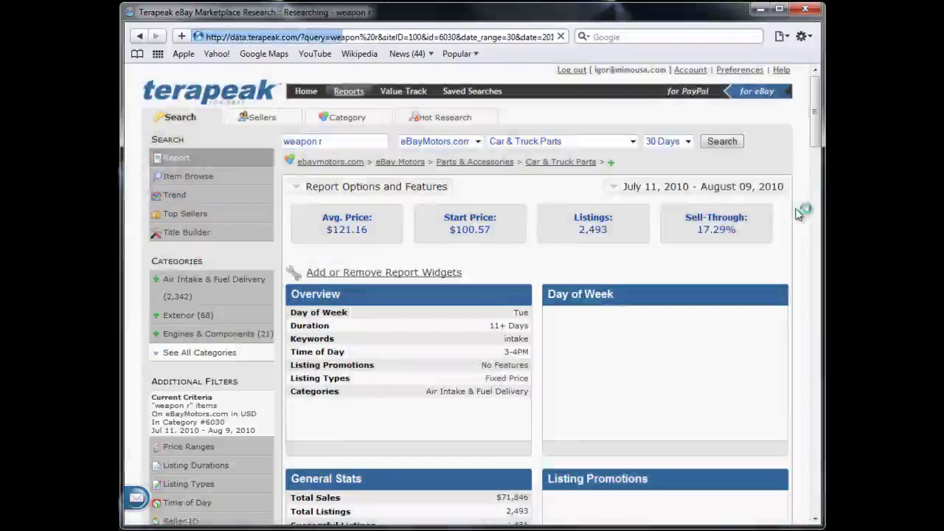
scroll(798, 214, "down", 3)
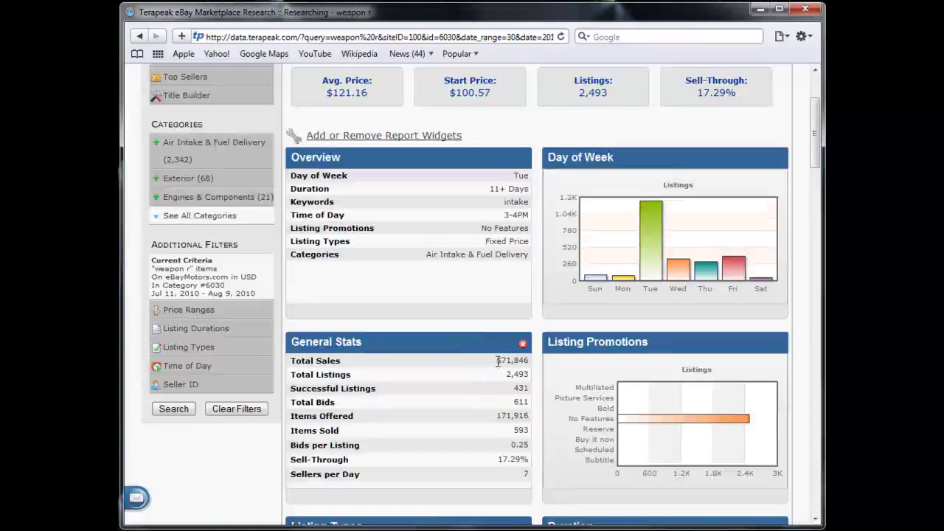
scroll(491, 377, "down", 3)
scroll(632, 284, "down", 15)
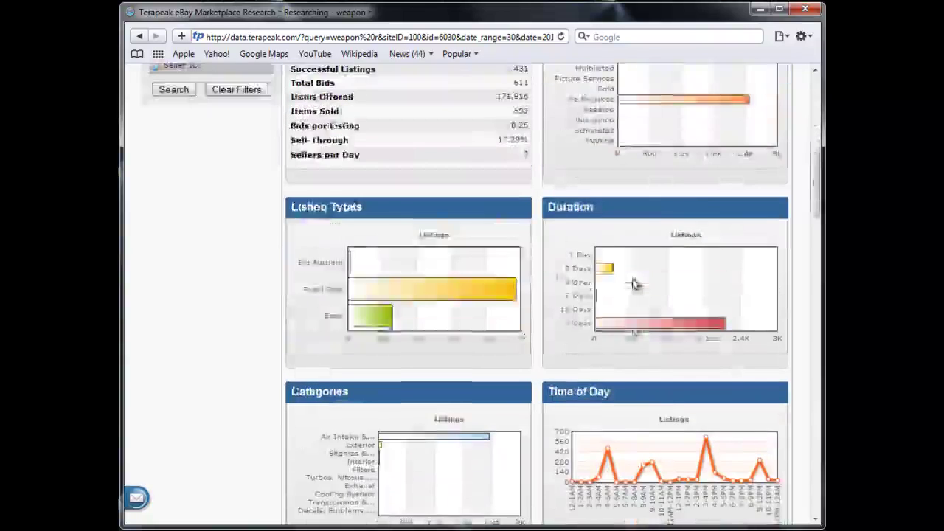
scroll(633, 285, "down", 10)
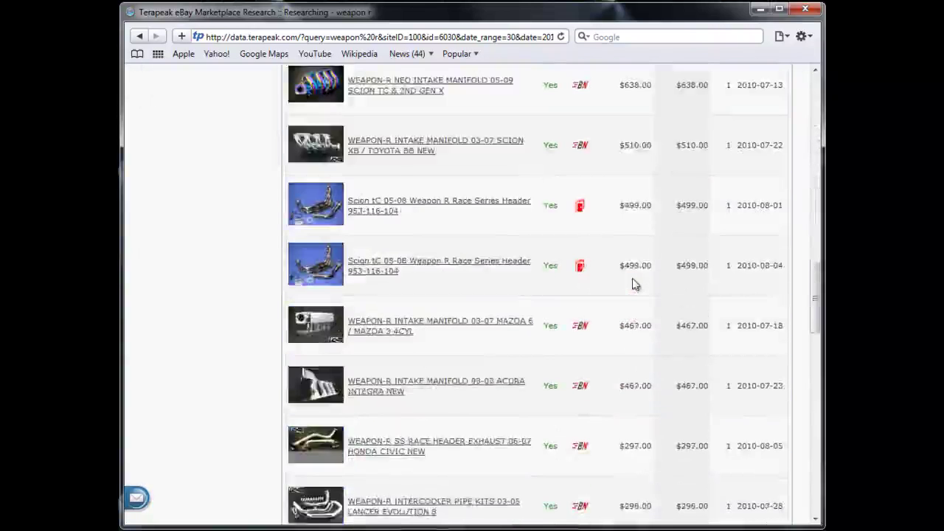
scroll(632, 285, "up", 20)
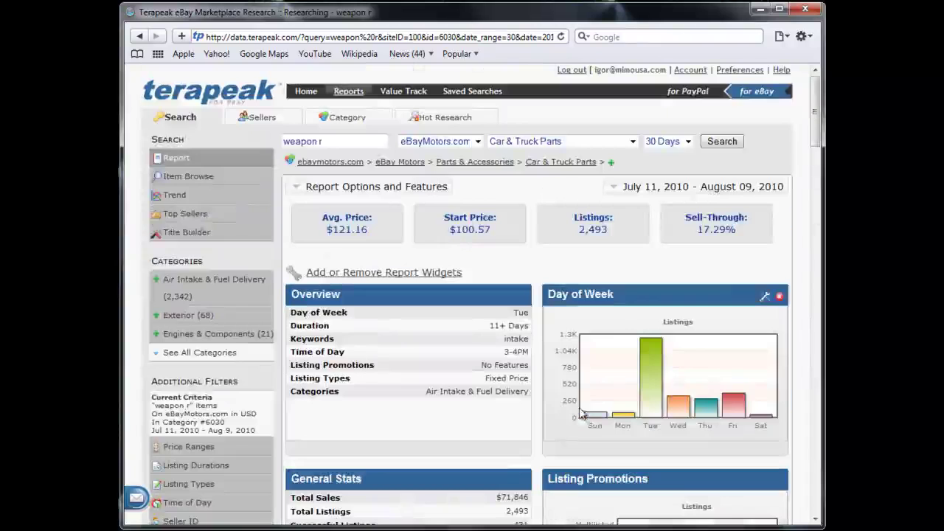
Step: Show the weapon r Top Sellers table, led by $34,417 in total sales
left_click(231, 221)
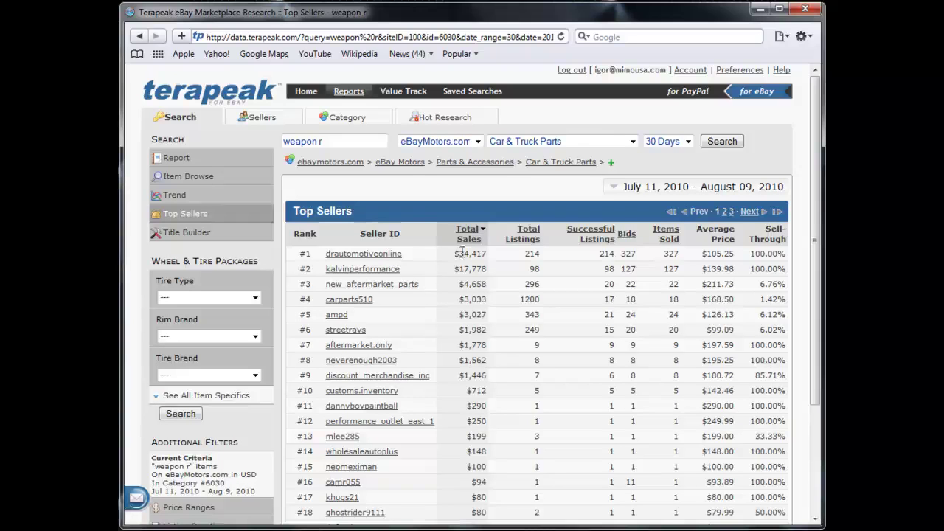
Step: Replace the search term with 'hhr', giving top sellers led by $2,656 in total sales
triple_click(359, 144)
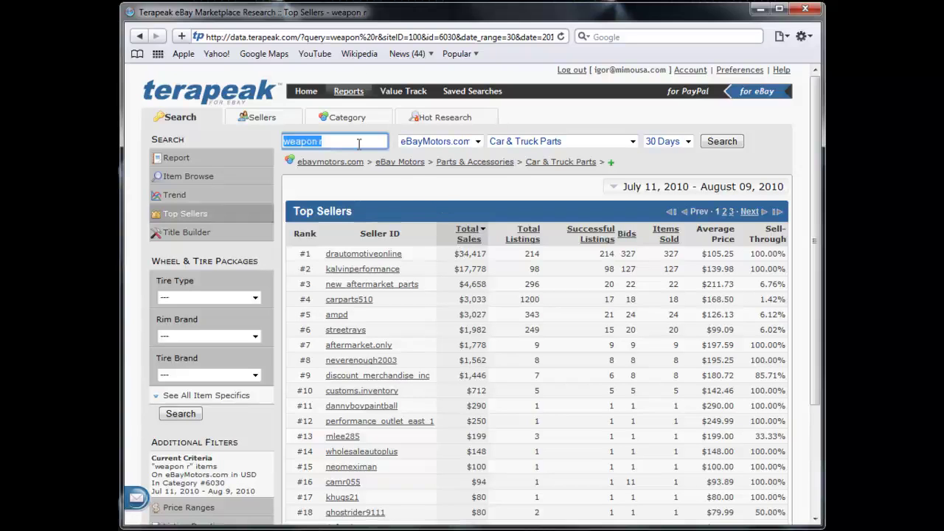
key("BackSpace")
type("chev")
key("BackSpace")
key("BackSpace")
key("BackSpace")
key("BackSpace")
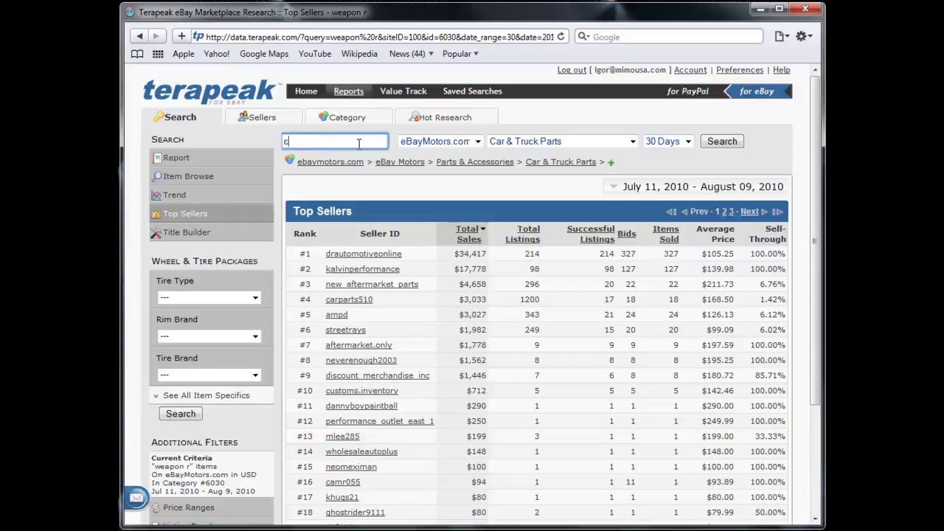
type("hhr")
key("Return")
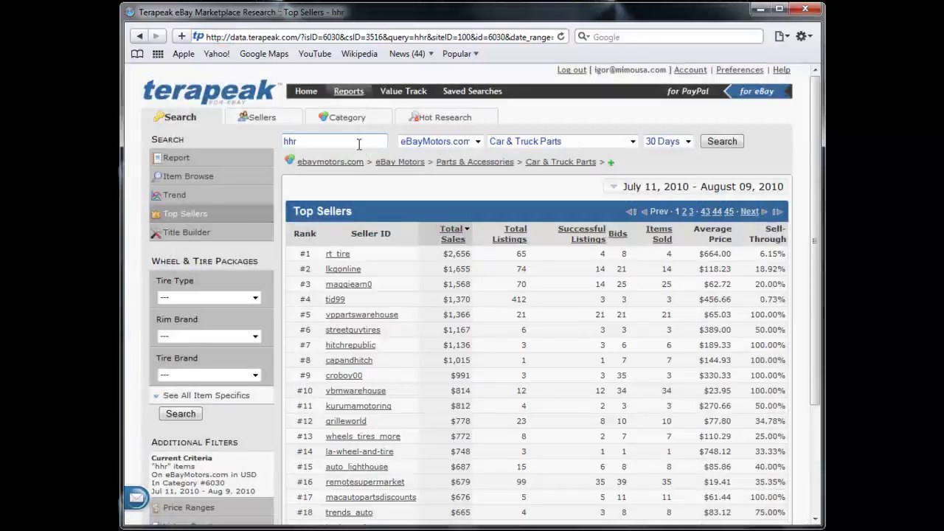
scroll(747, 335, "down", 4)
scroll(747, 335, "up", 1)
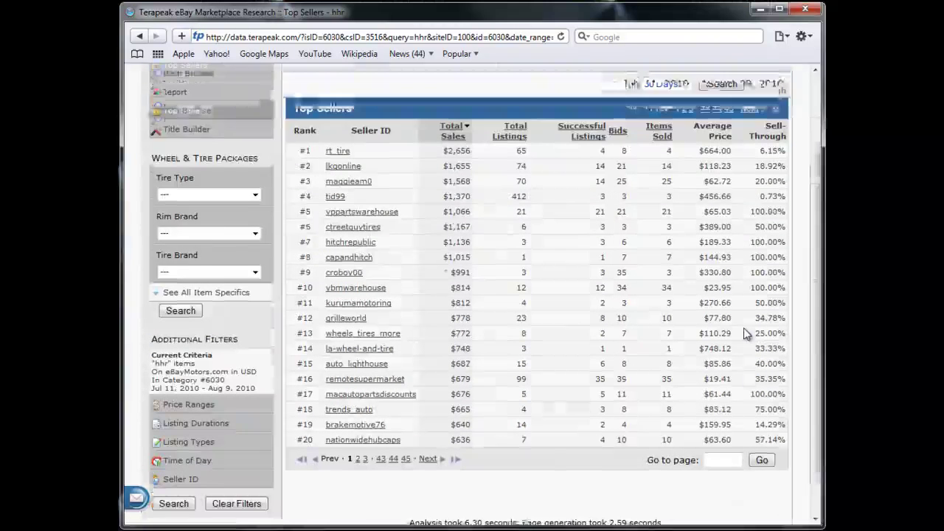
scroll(746, 335, "up", 1)
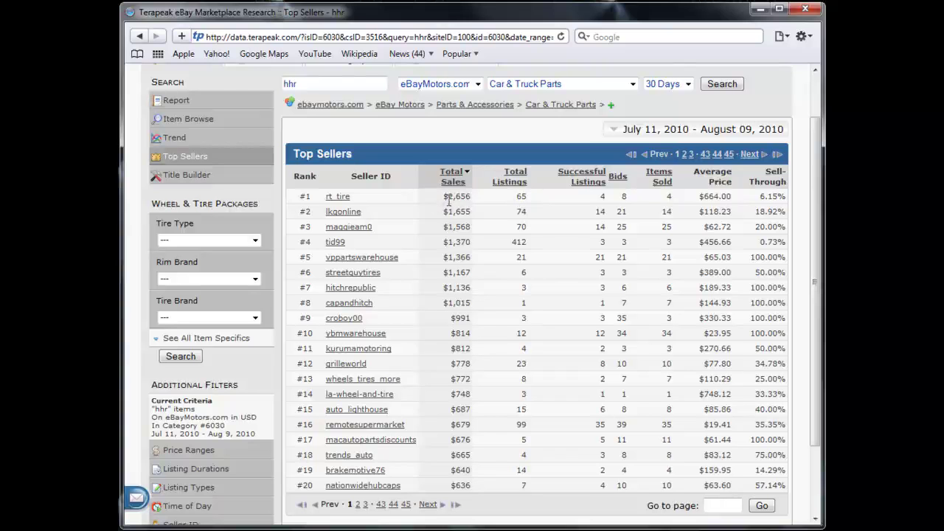
scroll(465, 212, "up", 1)
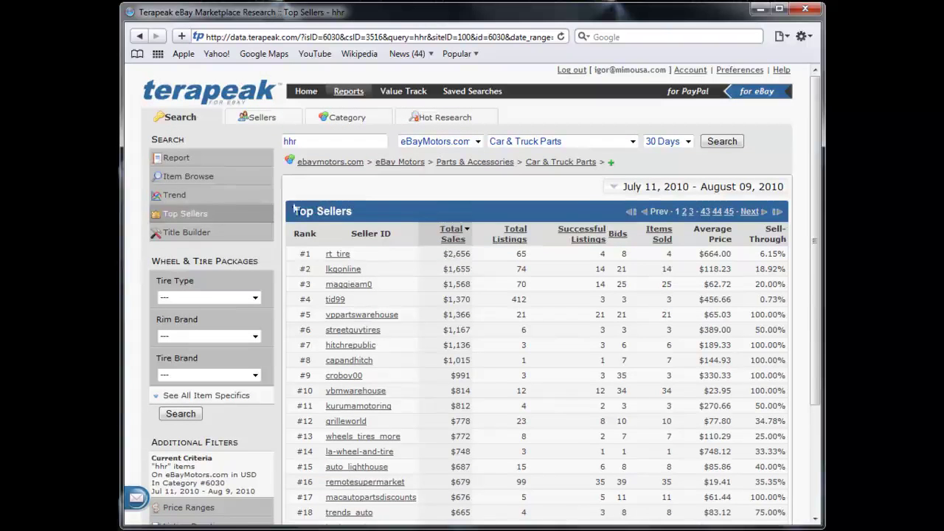
Step: Open the hhr Report and highlight its General Stats: $69,110 sales, 7,338 listings, 13.27% sell-through
left_click(200, 162)
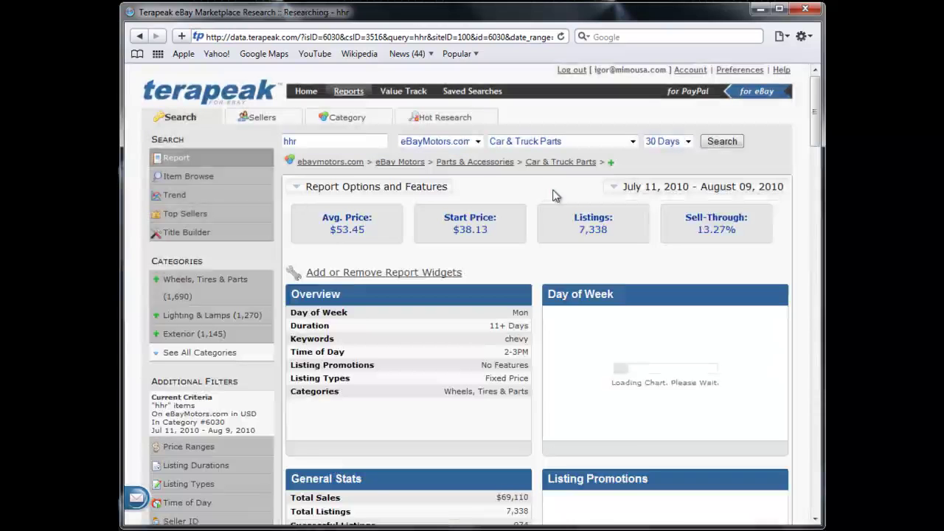
scroll(556, 372, "down", 3)
scroll(557, 373, "down", 3)
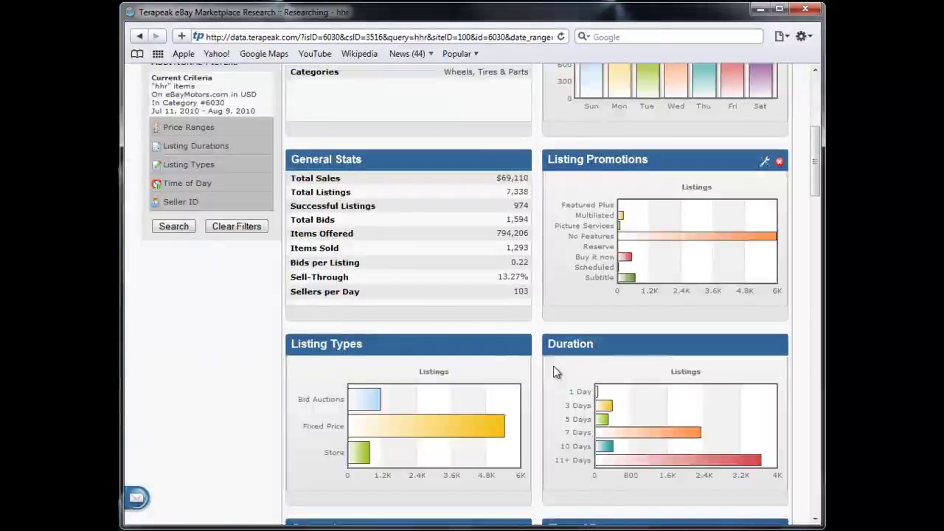
scroll(557, 372, "up", 2)
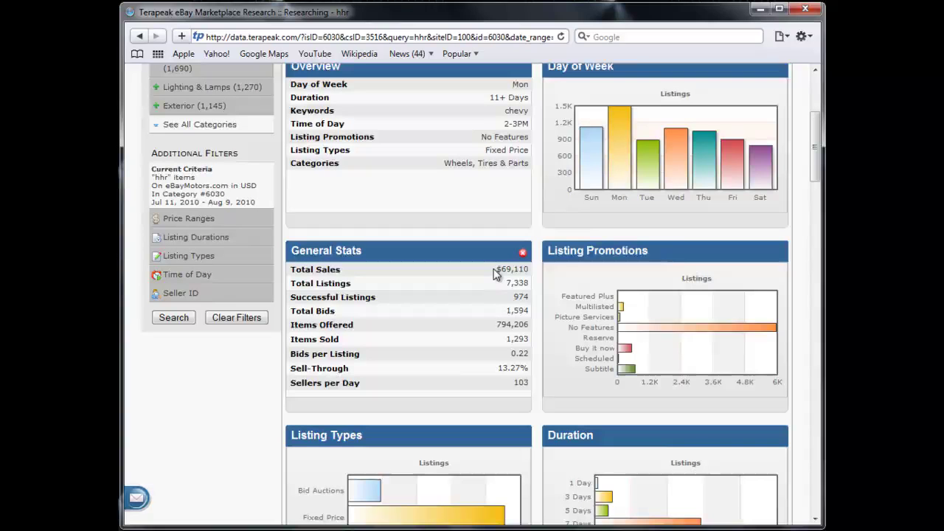
scroll(509, 289, "down", 5)
scroll(605, 320, "up", 6)
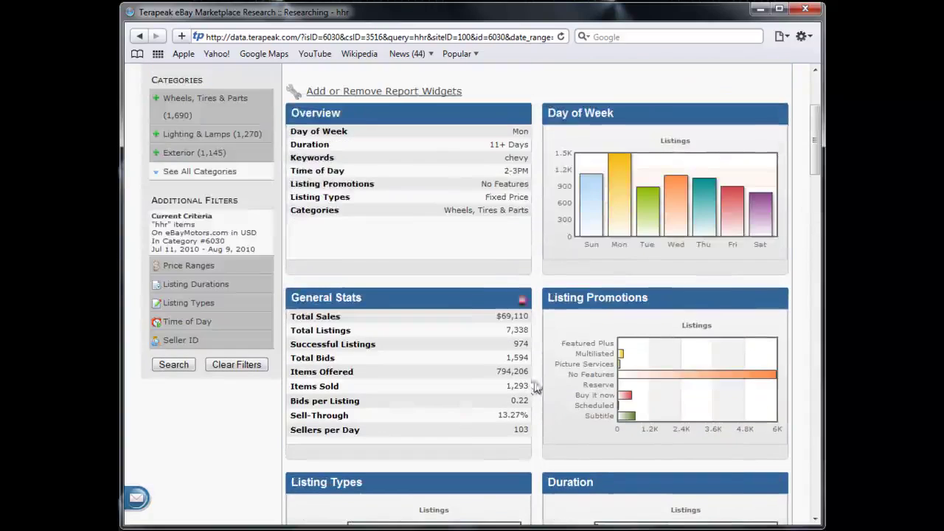
left_click_drag(529, 317, 307, 90)
left_click(295, 316)
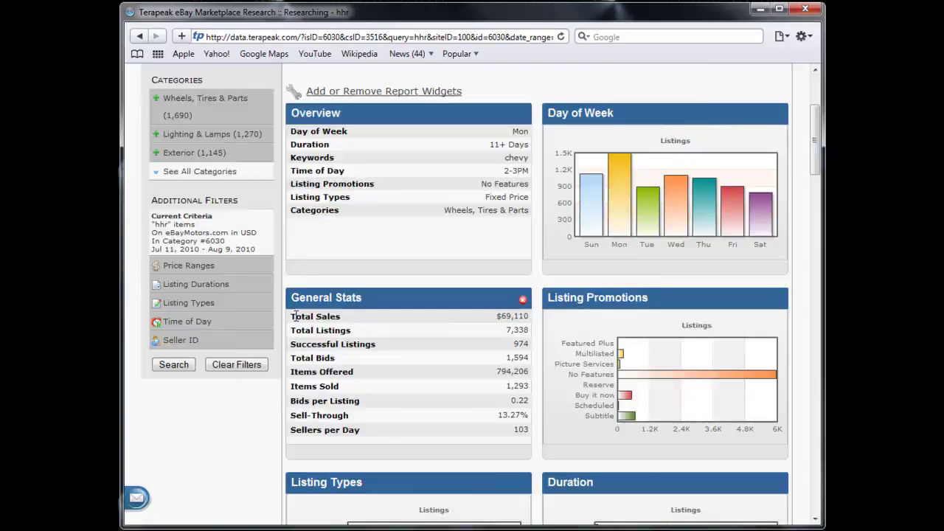
Step: Search for 'wheelskins' in place of hhr
scroll(295, 316, "up", 4)
double_click(304, 141)
type("wheelskins")
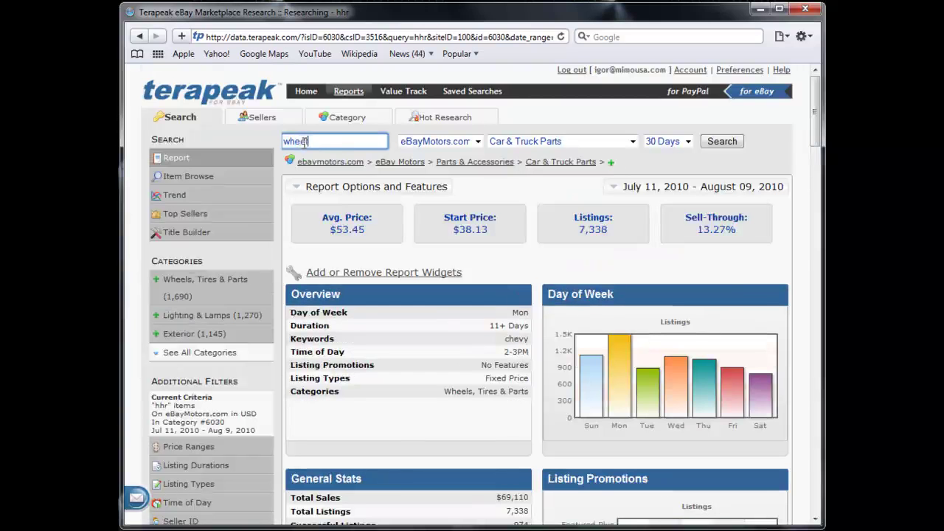
double_click(304, 141)
type("wheelskins")
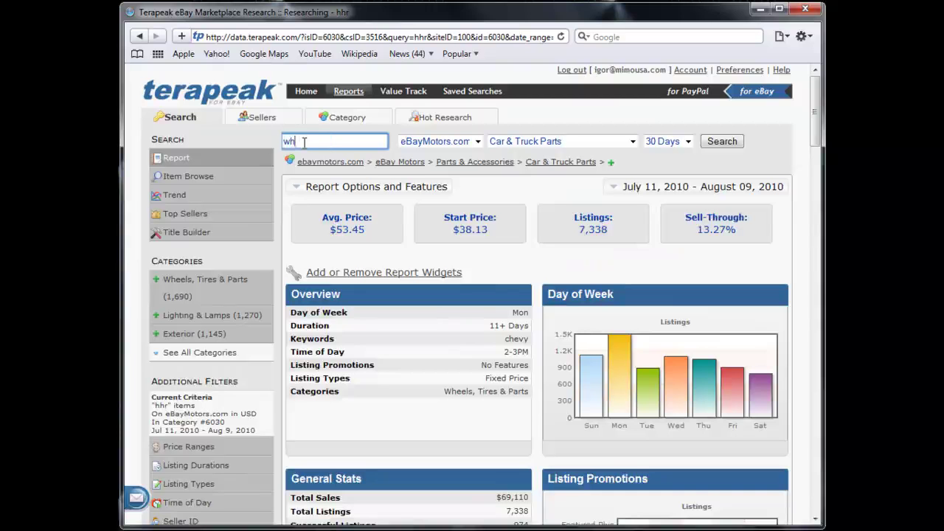
key("Return")
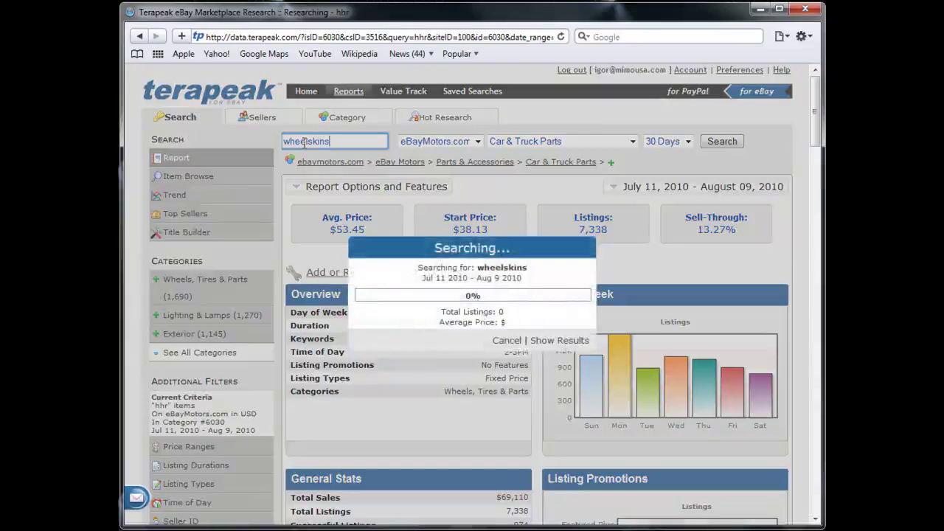
Step: Scroll through the wheelskins report: $35.27 average price, 794 listings, $5,255 total sales
scroll(494, 295, "down", 3)
scroll(499, 294, "up", 3)
scroll(499, 294, "up", 1)
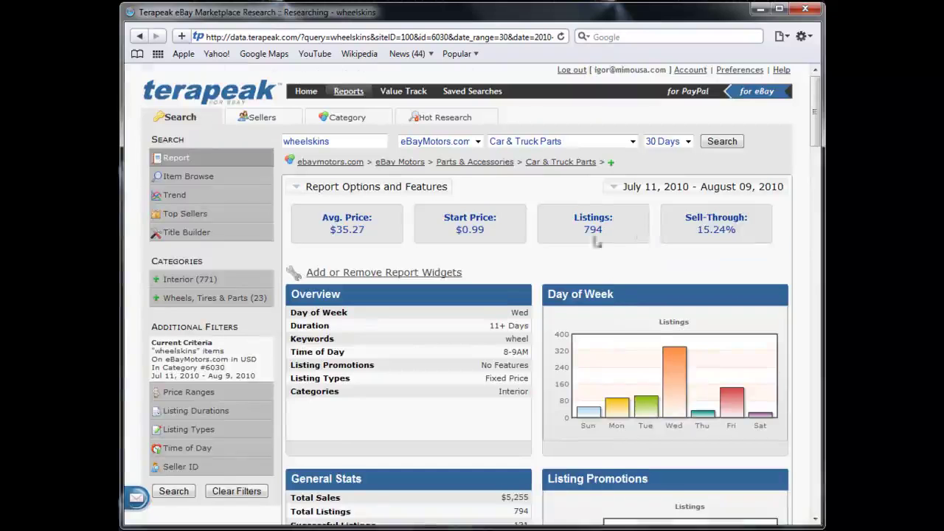
scroll(596, 240, "down", 10)
scroll(594, 242, "down", 3)
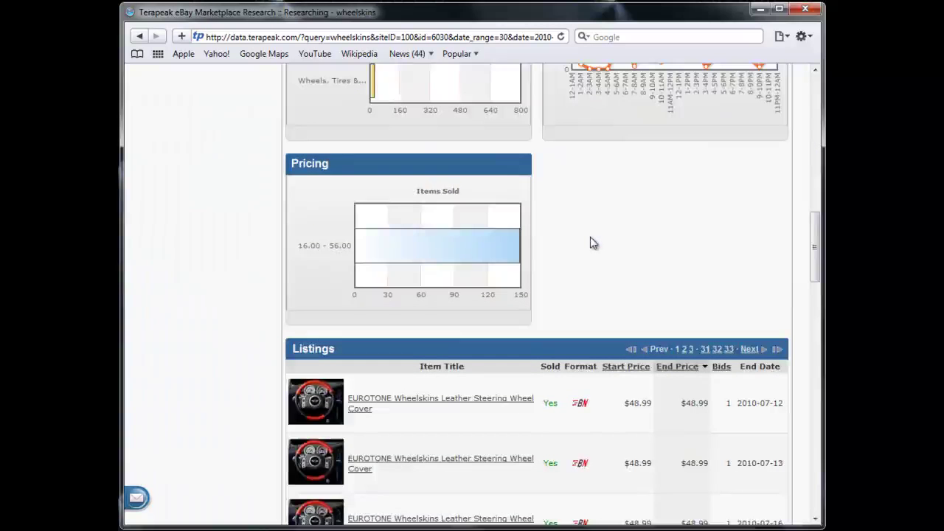
scroll(594, 244, "up", 12)
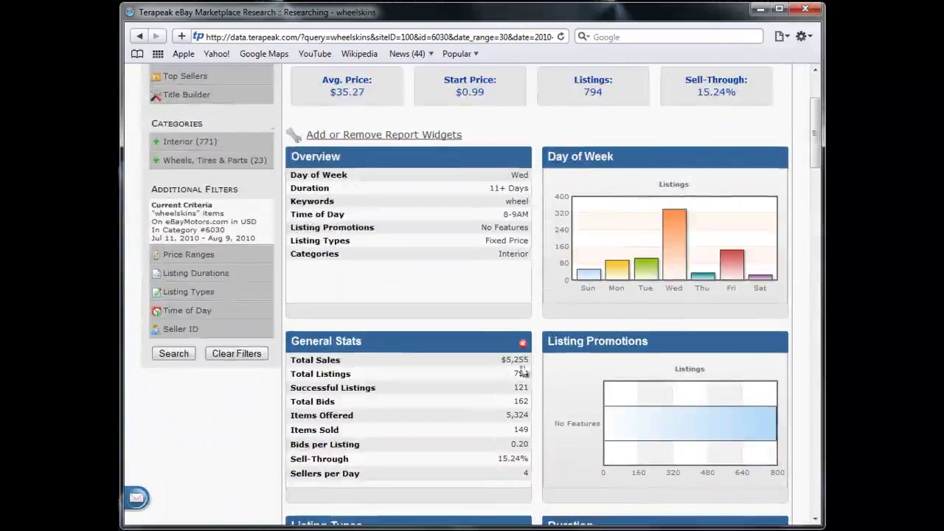
scroll(532, 366, "up", 3)
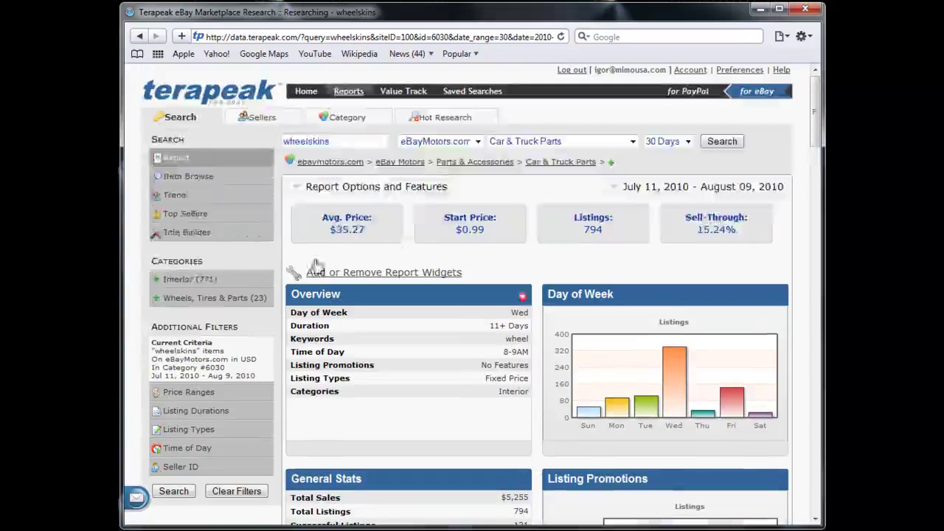
Step: Show wheelskins Top Sellers and highlight the leading Total Sales figures, $1,673 and $1,536
left_click(192, 214)
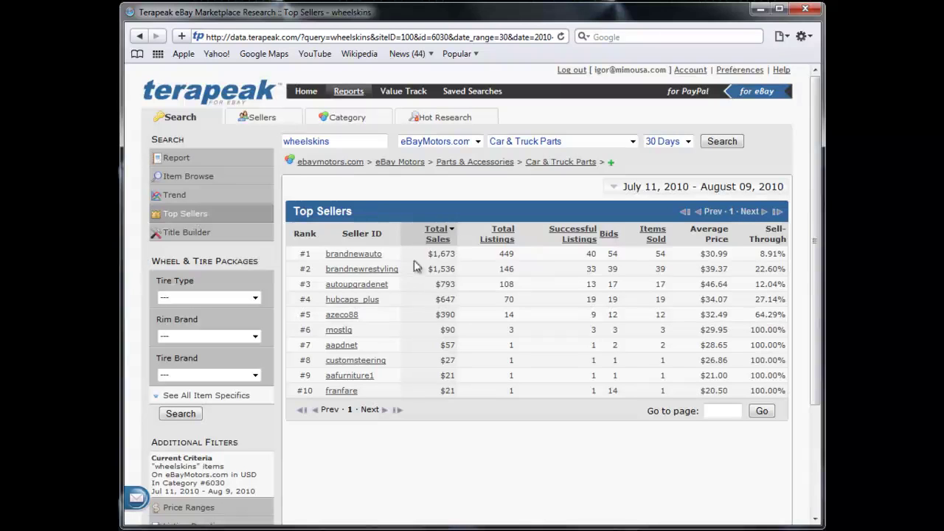
left_click_drag(460, 254, 473, 271)
left_click(433, 254)
left_click(473, 274)
left_click_drag(419, 256, 517, 286)
left_click(521, 285)
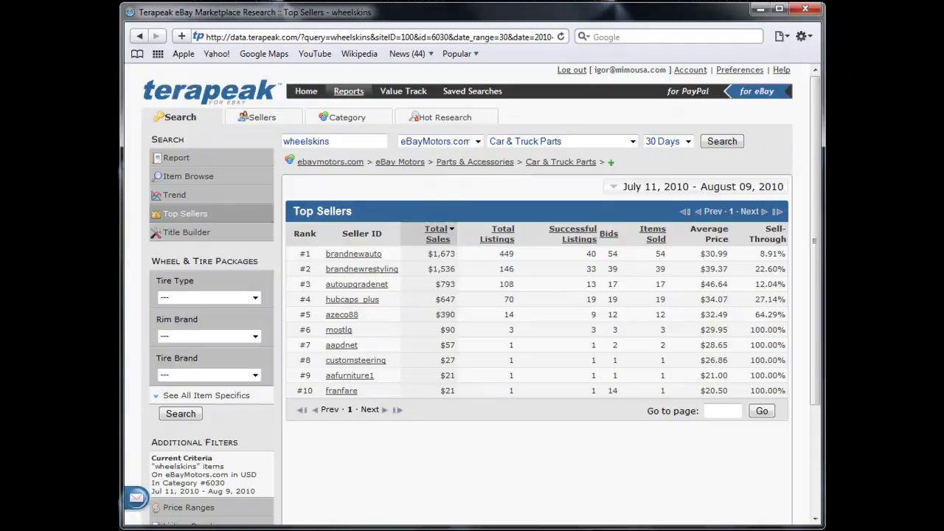